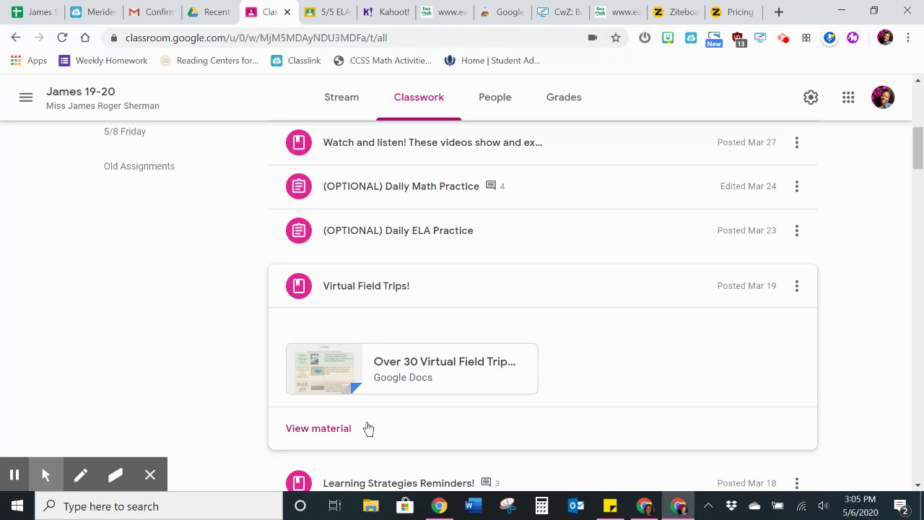
# Record a Mote voice note on the Virtual Field Trips! material and post it as a class comment
pyautogui.click(330, 431)
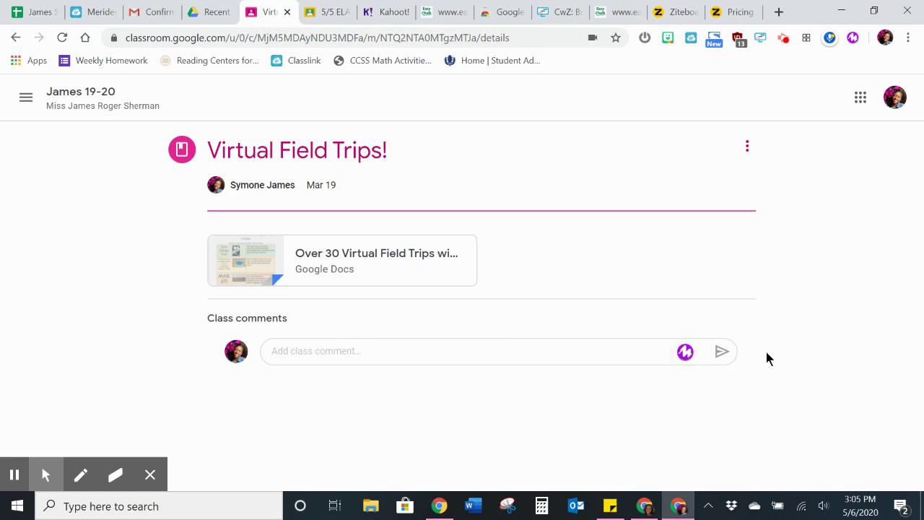
pyautogui.click(687, 353)
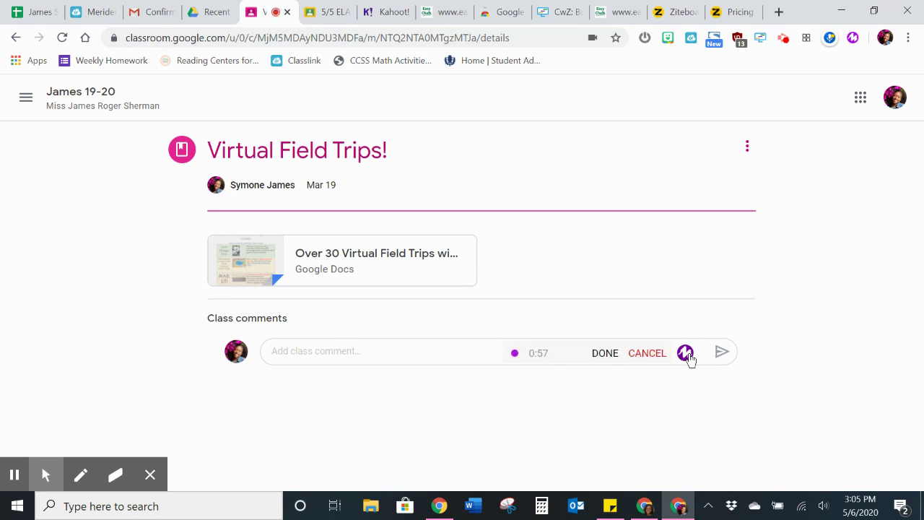
pyautogui.click(606, 353)
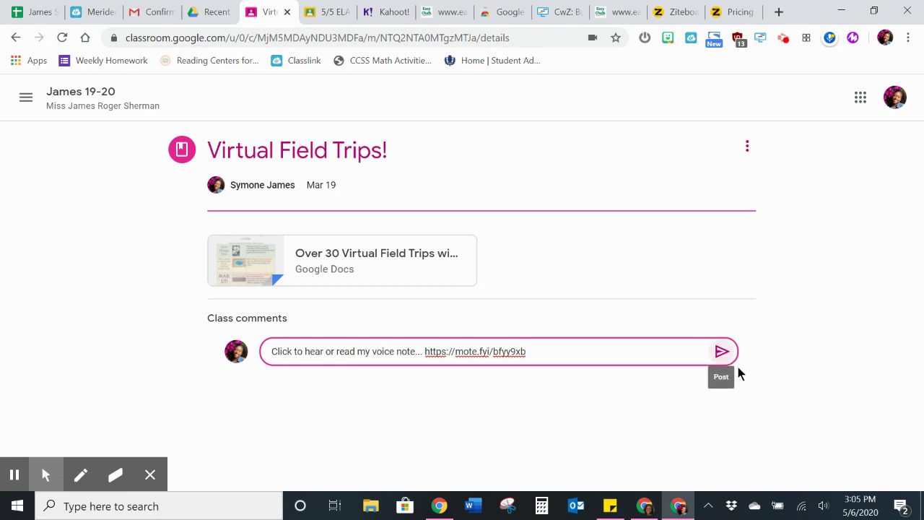
pyautogui.click(722, 351)
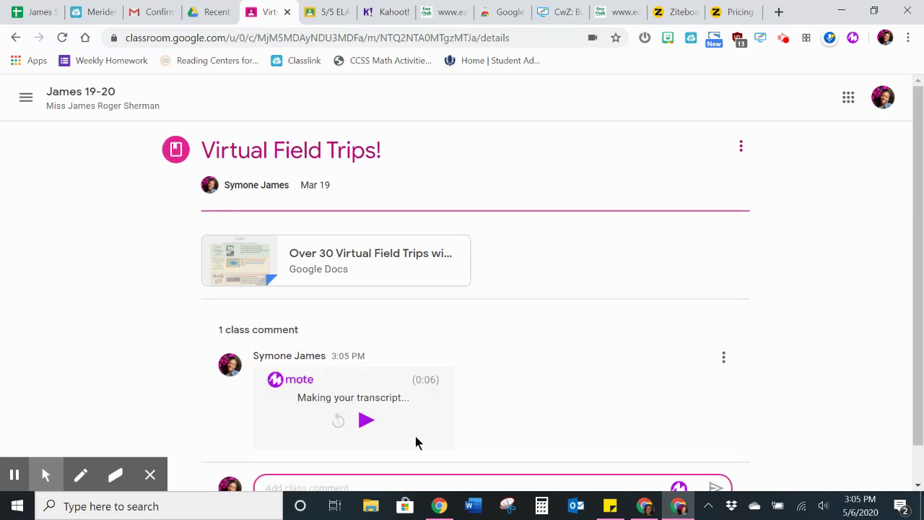
# View the transcript of the posted voice note in its editor and close it without changes
pyautogui.scroll(-1, 415, 437)
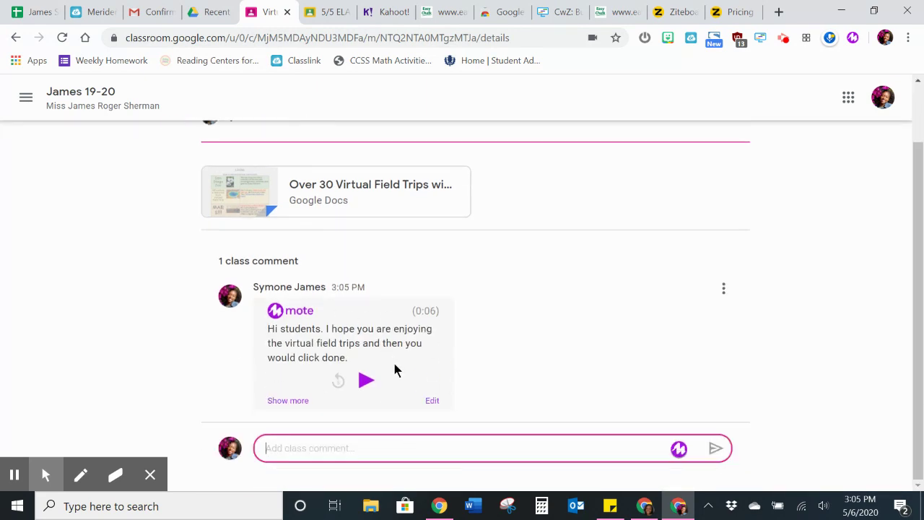
pyautogui.click(434, 401)
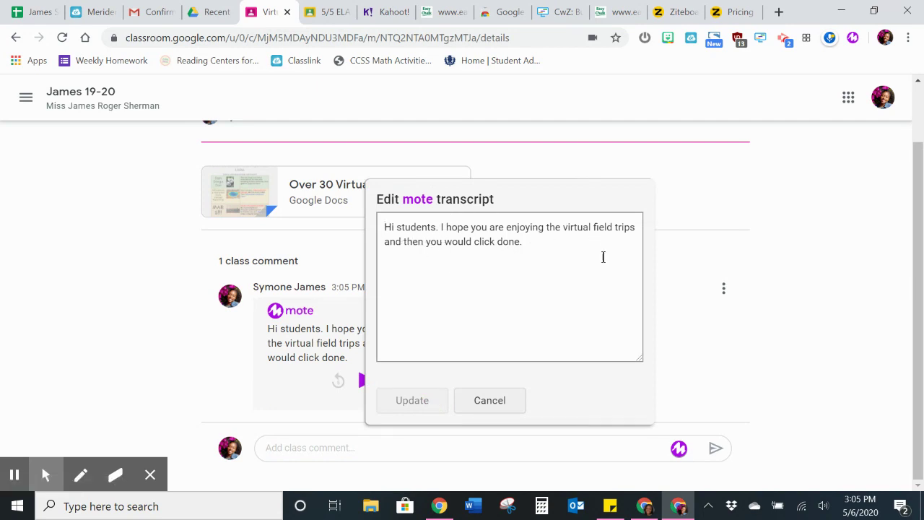
pyautogui.click(490, 401)
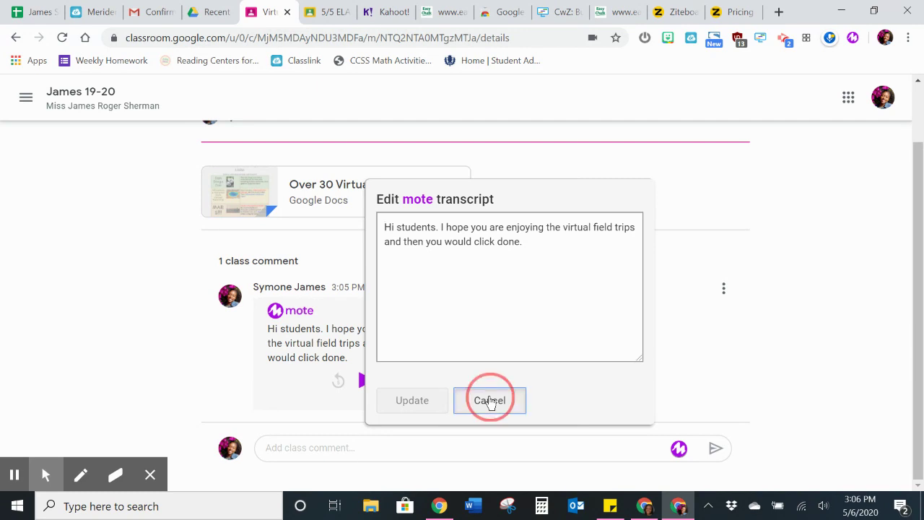
# Delete the voice note comment from the Virtual Field Trips! material
pyautogui.click(722, 296)
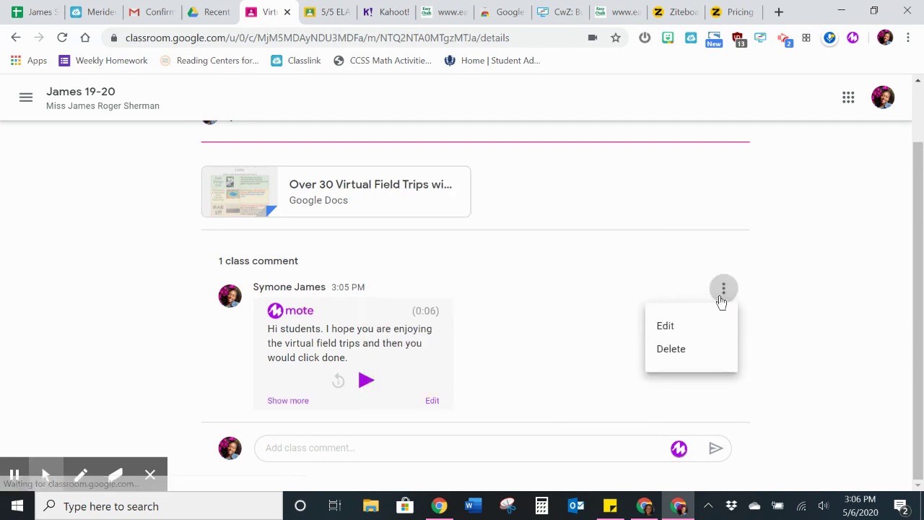
pyautogui.click(696, 350)
pyautogui.click(549, 336)
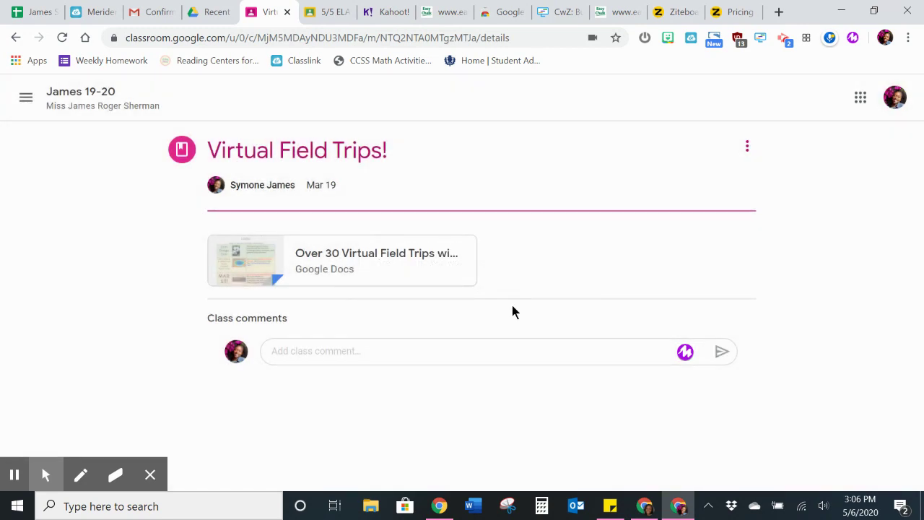
# Switch to Classwork Zoom and choose the 19-20 class for the timeline
pyautogui.click(563, 14)
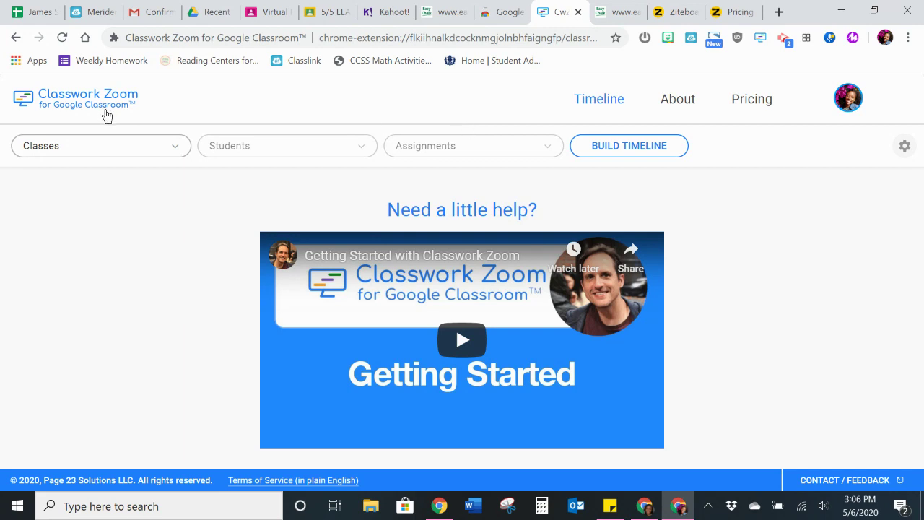
pyautogui.click(165, 151)
pyautogui.scroll(-2, 156, 256)
pyautogui.scroll(2, 155, 256)
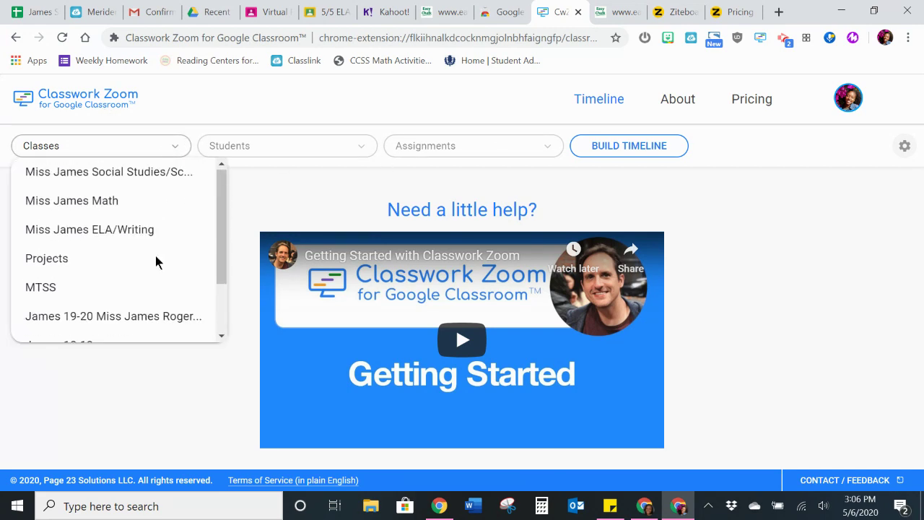
pyautogui.click(177, 151)
pyautogui.click(177, 152)
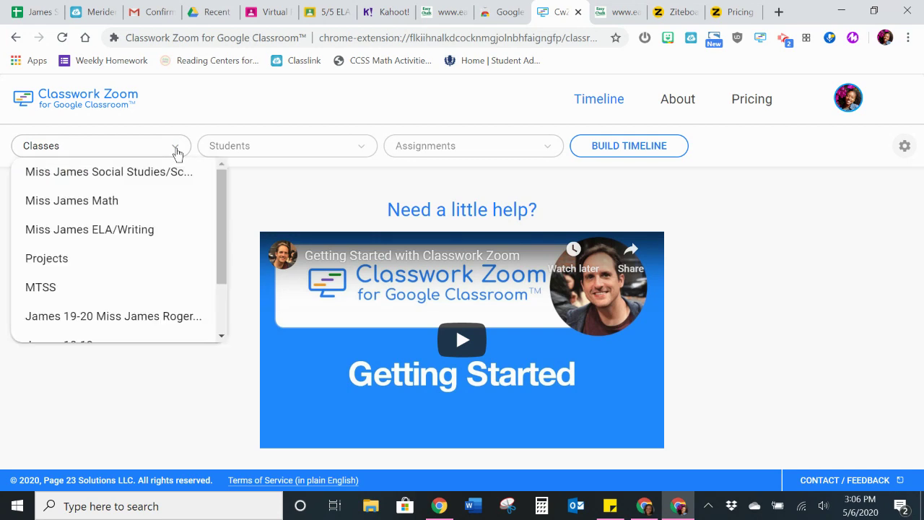
pyautogui.click(152, 318)
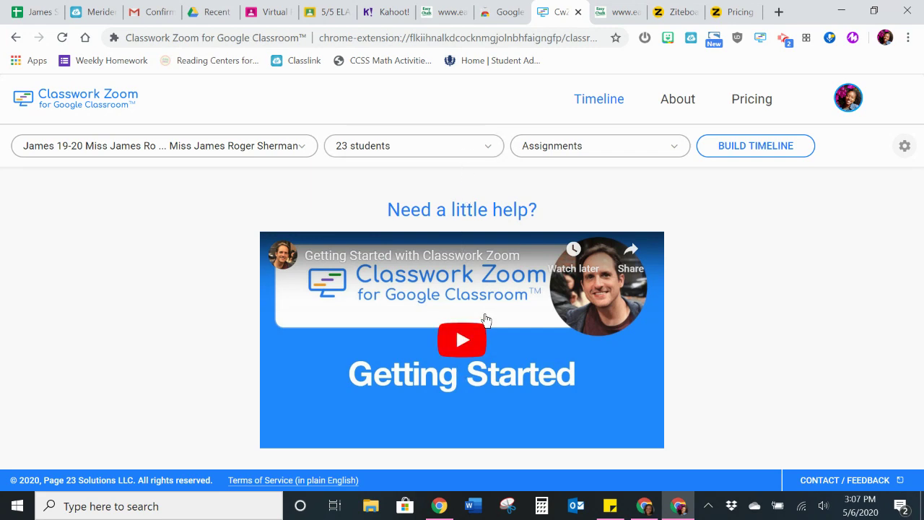
# Browse the assignments available for the selected class's timeline
pyautogui.click(617, 151)
pyautogui.scroll(-3, 613, 282)
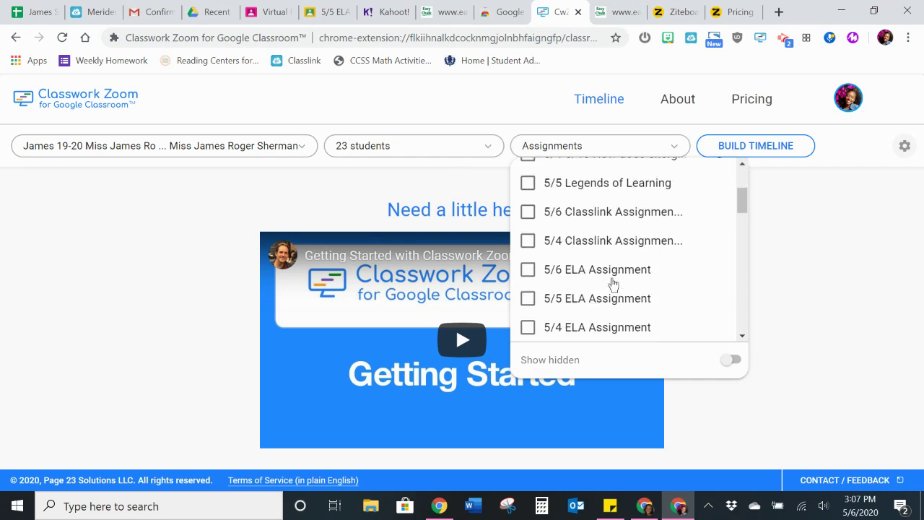
pyautogui.click(655, 152)
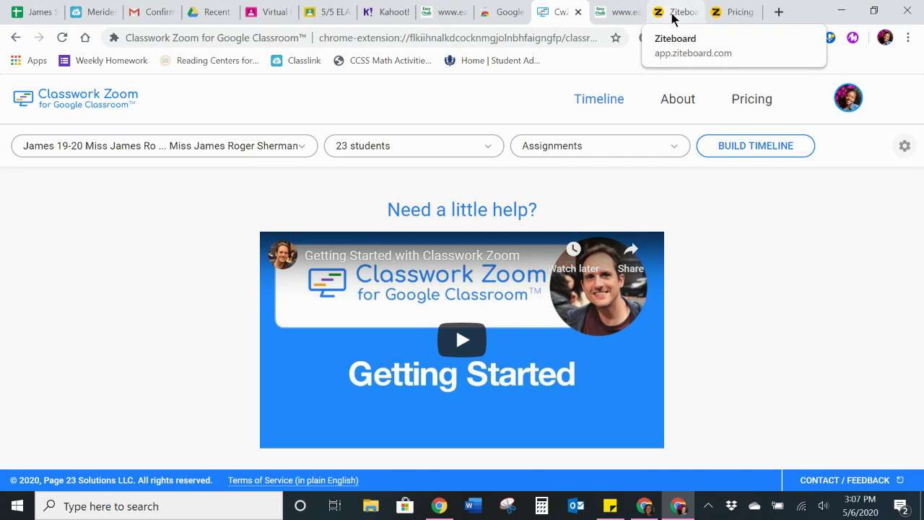
# Look at the blank EasyChalk and Ziteboard whiteboards, and examine the free Starter plan's features on Ziteboard's pricing page
pyautogui.click(618, 13)
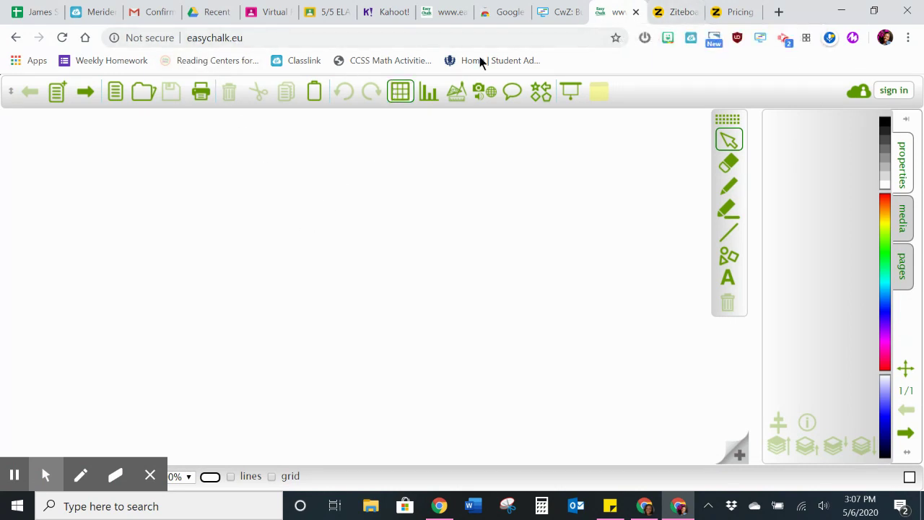
pyautogui.click(683, 14)
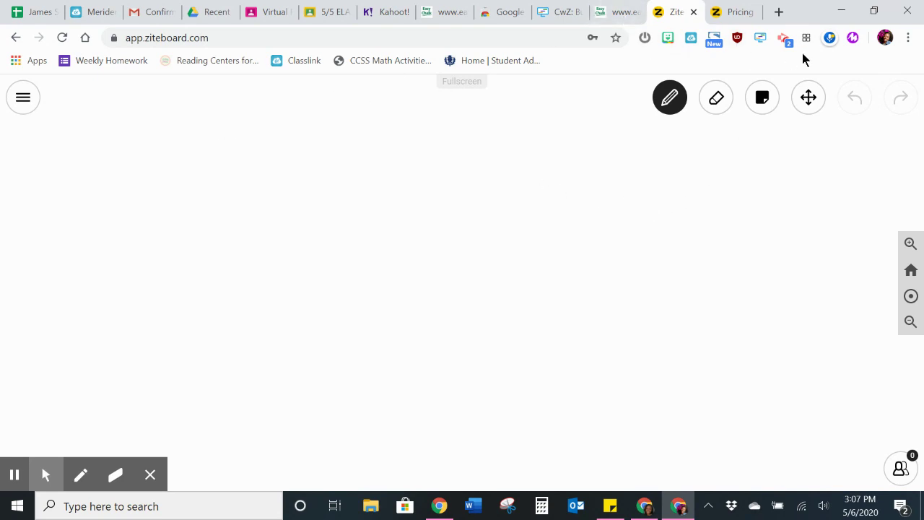
pyautogui.click(741, 15)
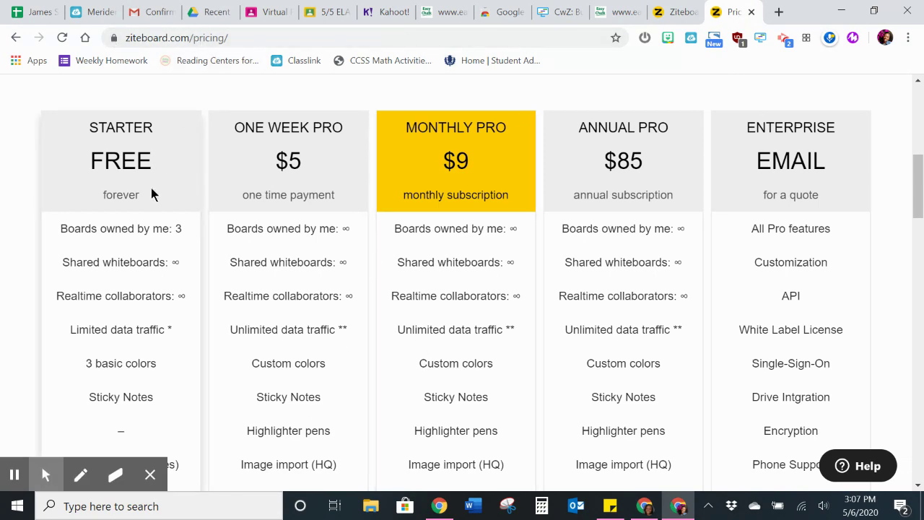
pyautogui.scroll(-1, 148, 206)
pyautogui.scroll(1, 149, 207)
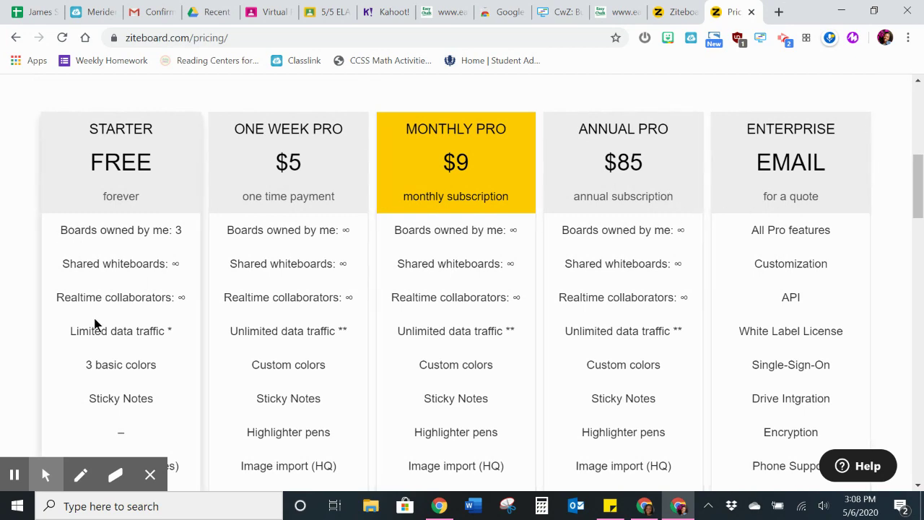
pyautogui.scroll(-3, 122, 256)
pyautogui.scroll(2, 123, 256)
pyautogui.scroll(-3, 121, 250)
pyautogui.scroll(-3, 121, 249)
pyautogui.scroll(4, 123, 253)
pyautogui.scroll(2, 123, 256)
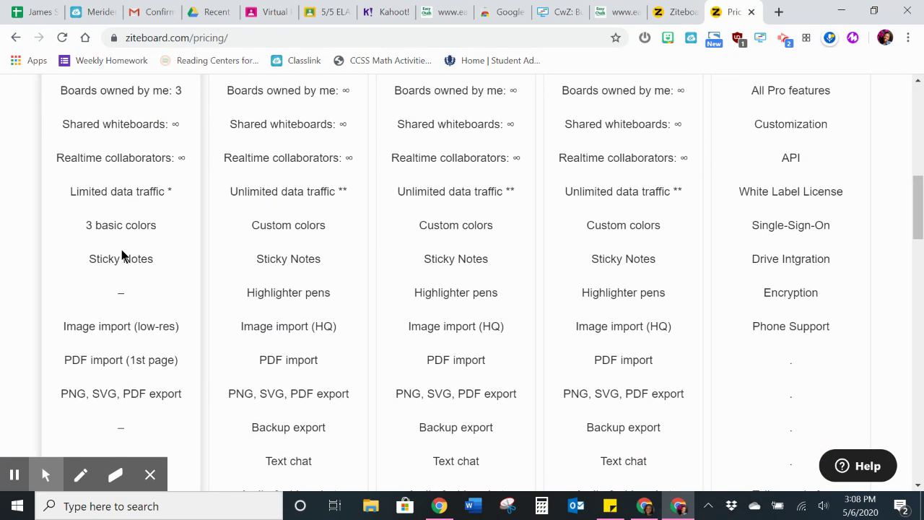
# Draw two arrows pointing down and to the left on the Ziteboard whiteboard and handwrite "Sy" beside them
pyautogui.click(679, 13)
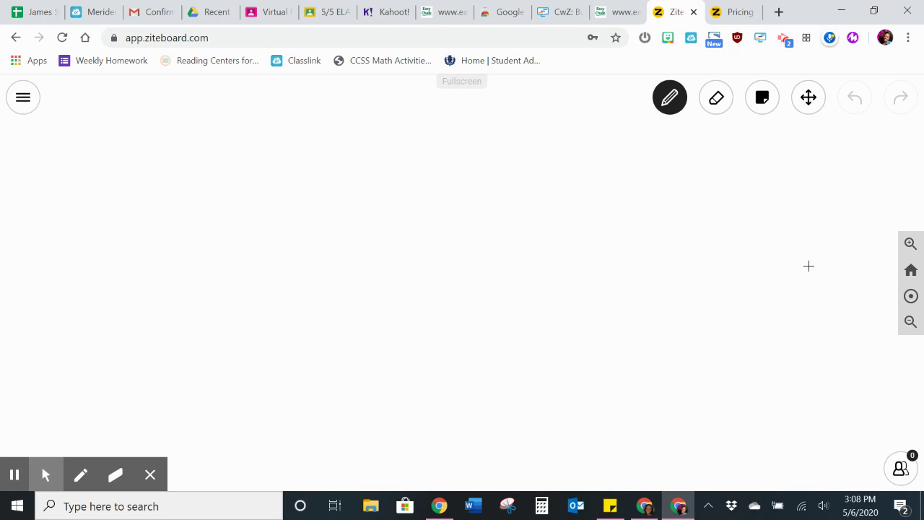
pyautogui.moveTo(536, 167)
pyautogui.mouseDown()
pyautogui.moveTo(446, 229)
pyautogui.moveTo(514, 249)
pyautogui.mouseUp()
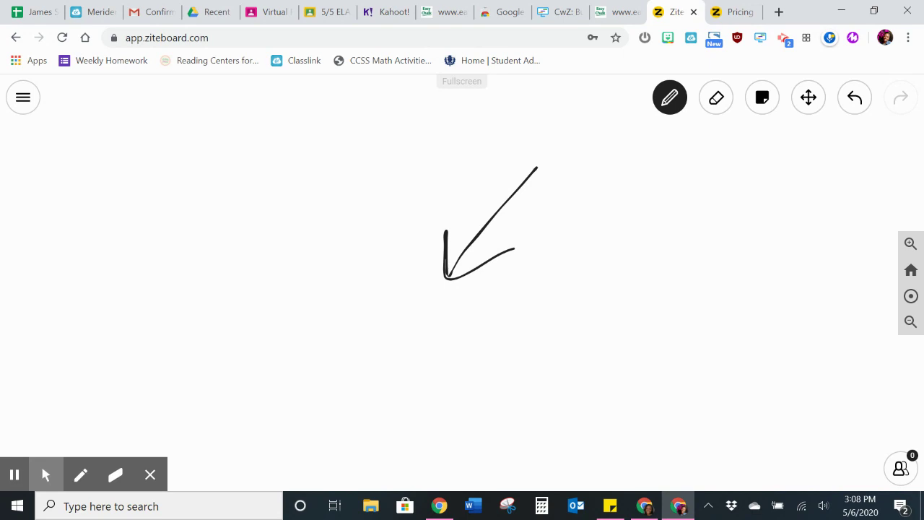
pyautogui.moveTo(698, 181)
pyautogui.mouseDown()
pyautogui.moveTo(614, 310)
pyautogui.moveTo(698, 298)
pyautogui.mouseUp()
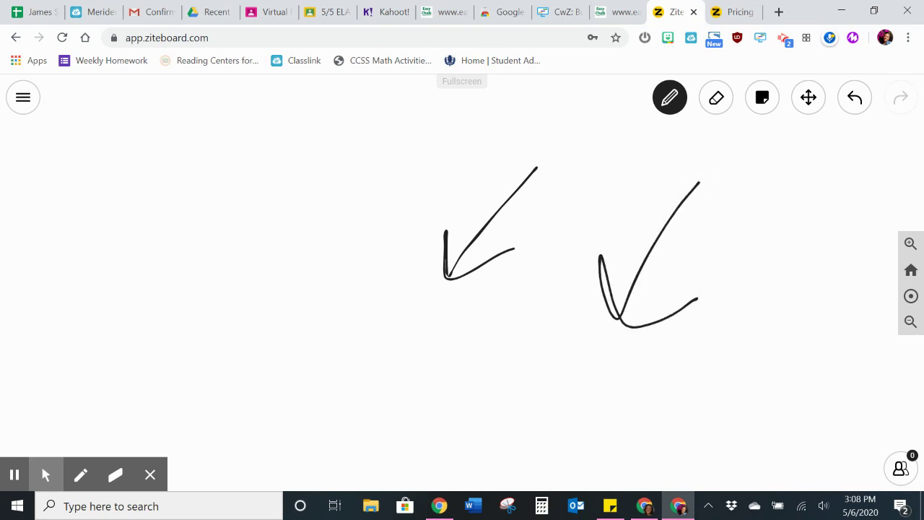
pyautogui.moveTo(131, 330)
pyautogui.mouseDown()
pyautogui.moveTo(178, 183)
pyautogui.moveTo(271, 247)
pyautogui.moveTo(391, 168)
pyautogui.mouseUp()
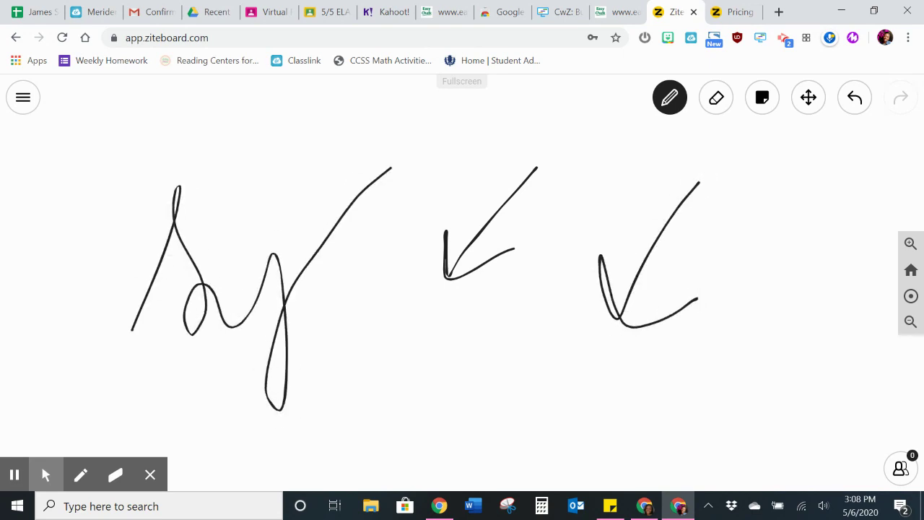
# Switch to EasyChalk and handwrite the letters A B C across the page with the black pen
pyautogui.click(618, 15)
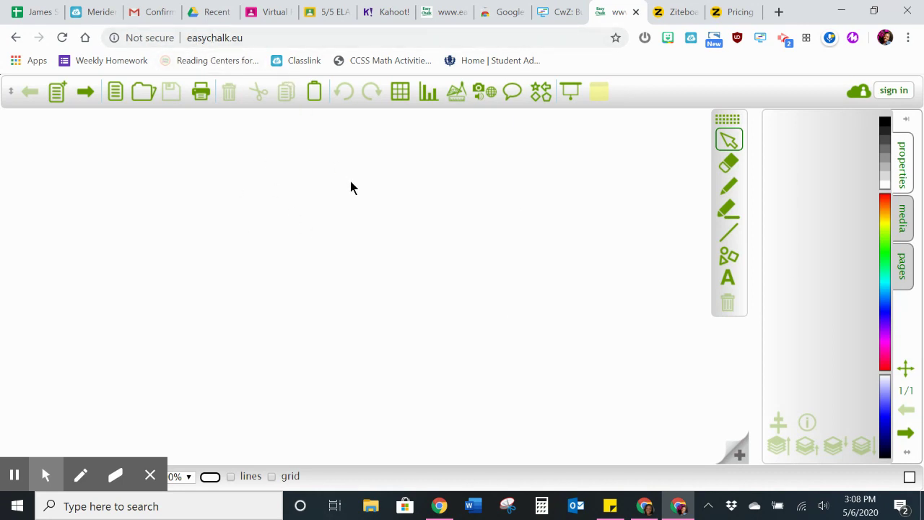
pyautogui.click(729, 187)
pyautogui.moveTo(214, 203)
pyautogui.mouseDown()
pyautogui.moveTo(250, 263)
pyautogui.moveTo(258, 239)
pyautogui.mouseUp()
pyautogui.moveTo(321, 261)
pyautogui.mouseDown()
pyautogui.moveTo(348, 180)
pyautogui.moveTo(322, 252)
pyautogui.mouseUp()
pyautogui.moveTo(465, 200)
pyautogui.mouseDown()
pyautogui.moveTo(445, 264)
pyautogui.moveTo(492, 263)
pyautogui.mouseUp()
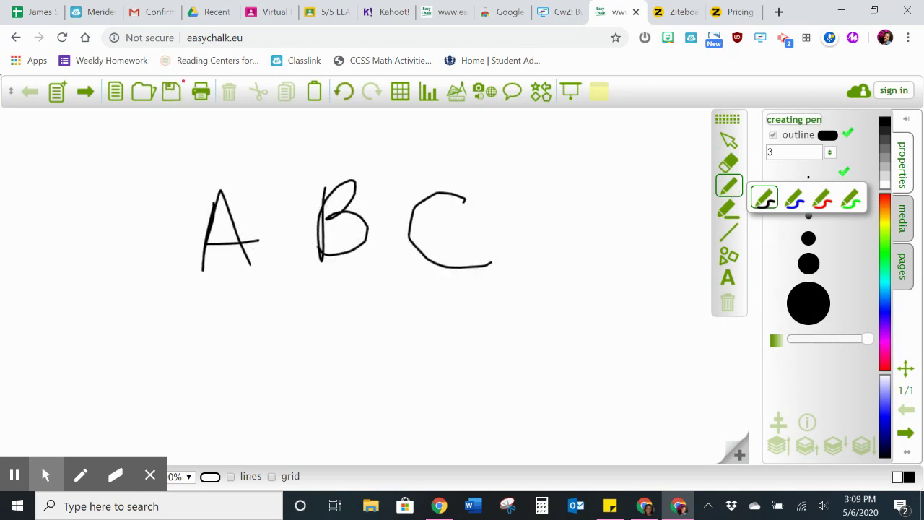
# Return to Ziteboard and view the Bitmoji extension's stickers and the screen recorder extension's controls
pyautogui.click(672, 13)
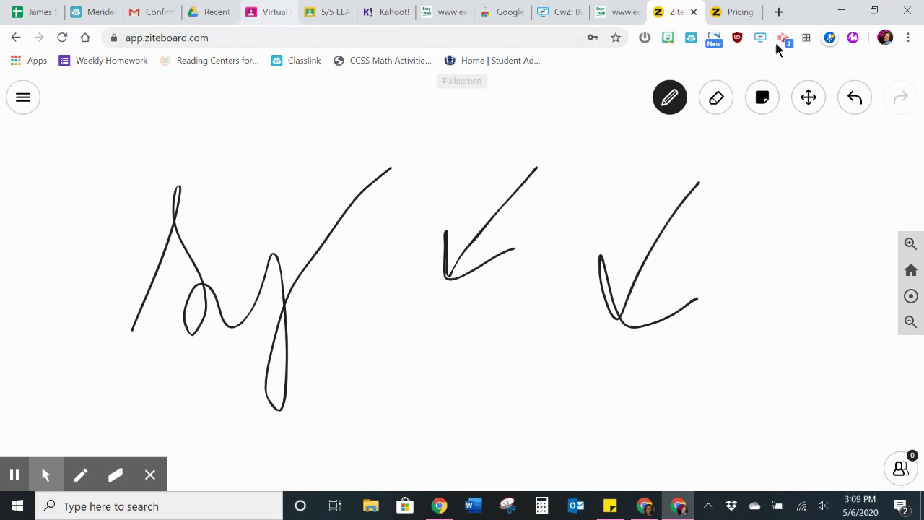
pyautogui.click(666, 39)
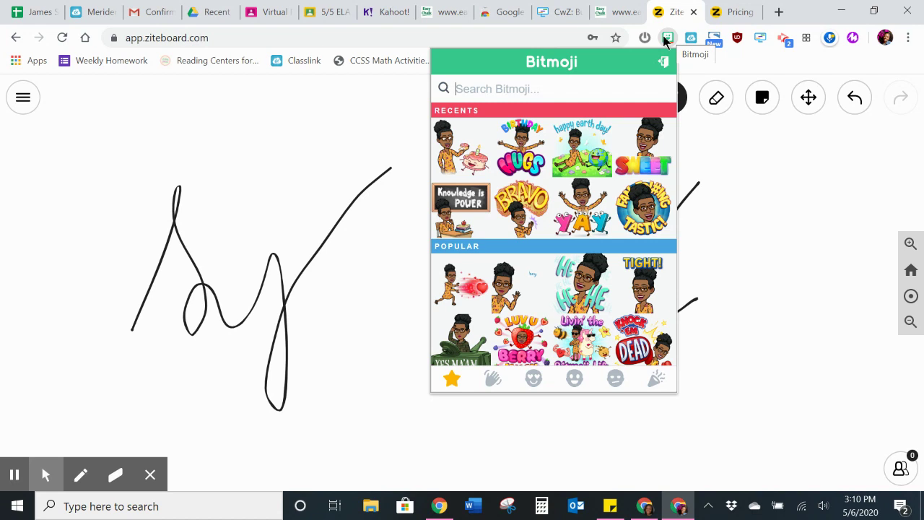
pyautogui.click(665, 41)
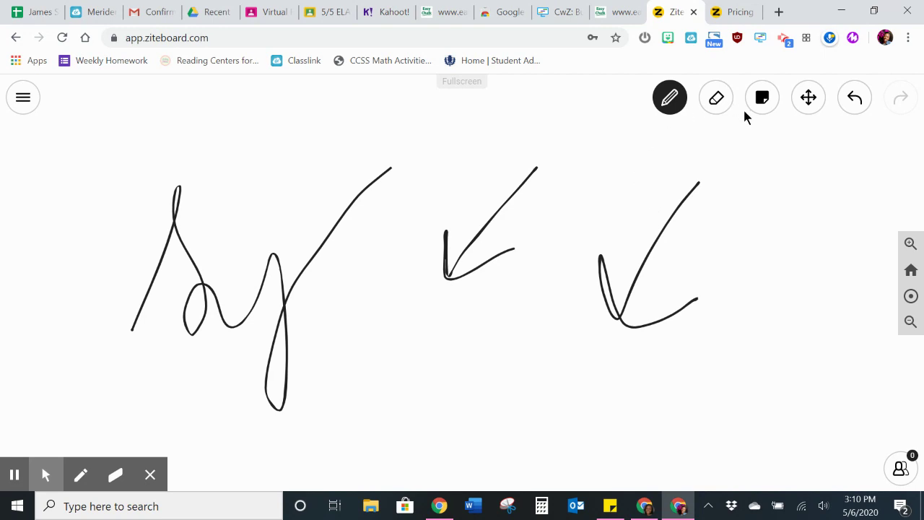
pyautogui.click(785, 41)
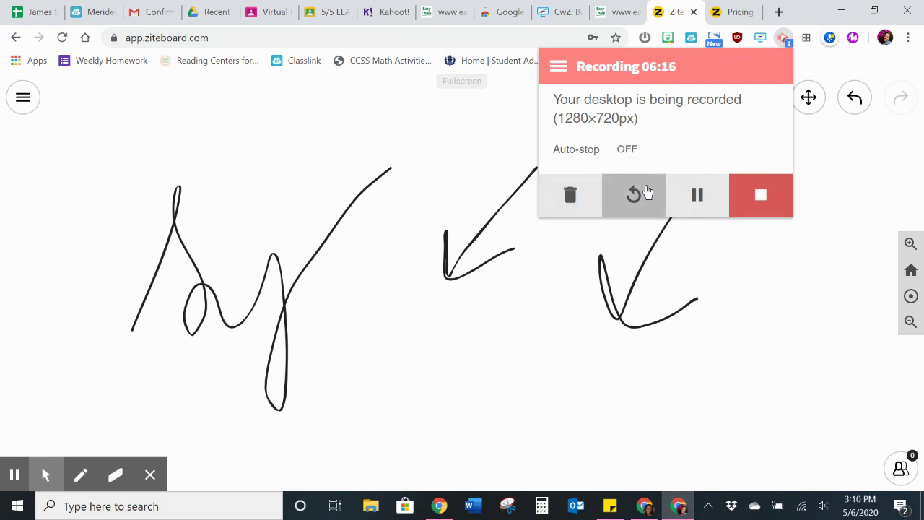
pyautogui.click(784, 39)
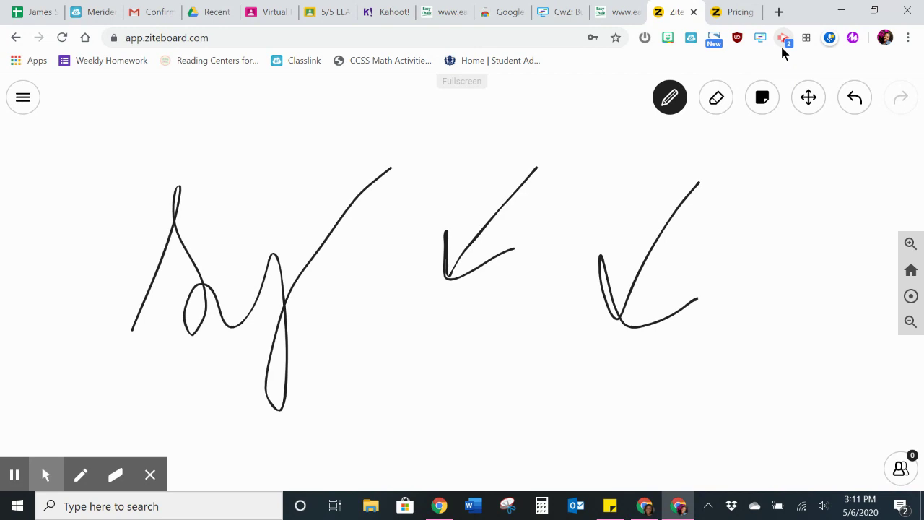
# Switch to EasyChalk and add the text "CAST_COVID" below the handwritten letters
pyautogui.click(627, 13)
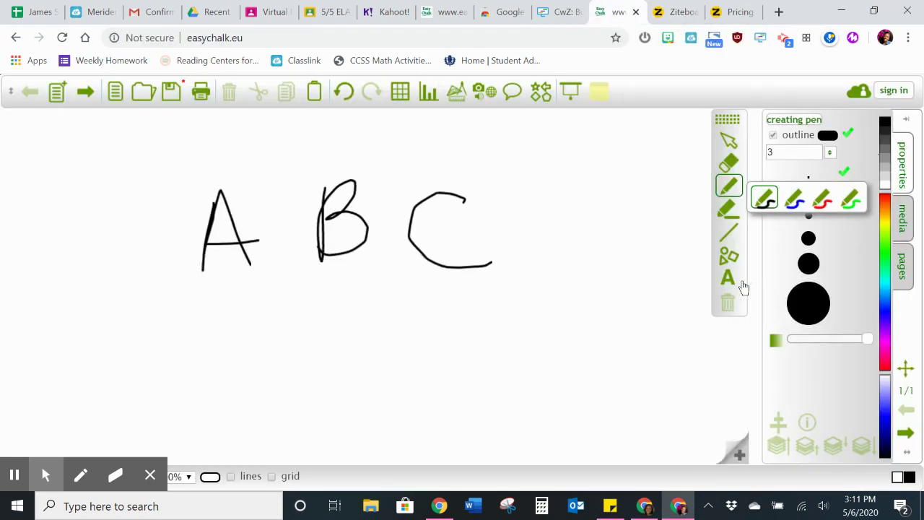
pyautogui.click(728, 279)
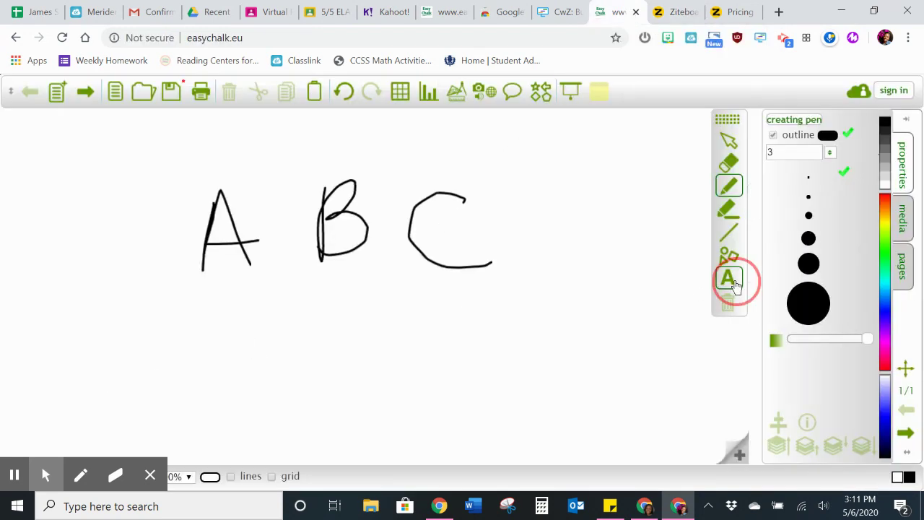
pyautogui.click(163, 332)
pyautogui.write('Ca\\')
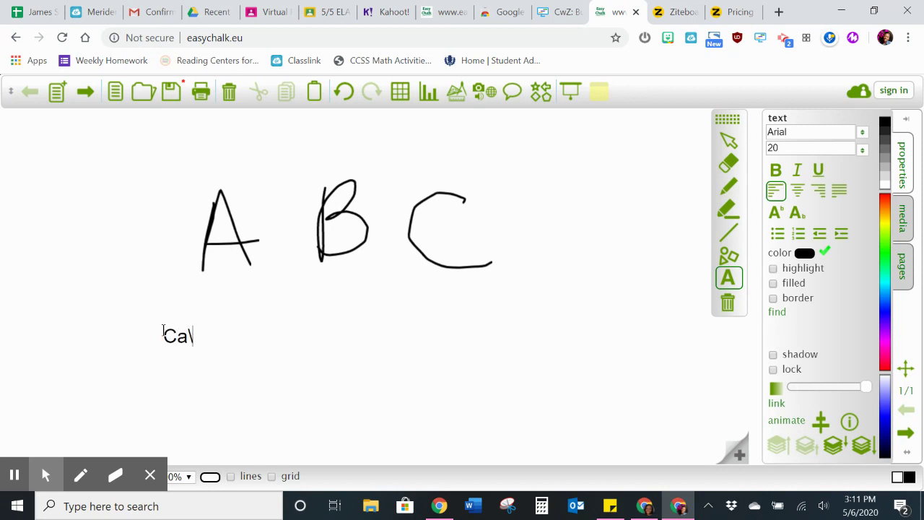
pyautogui.press('BackSpace')
pyautogui.write('AST_')
pyautogui.write('COVID')
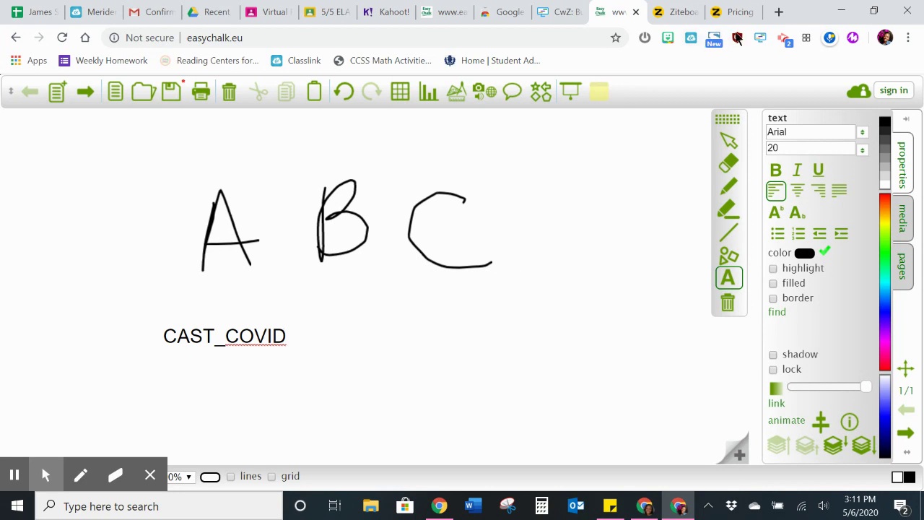
# Open the screen recorder extension's recording controls
pyautogui.click(782, 42)
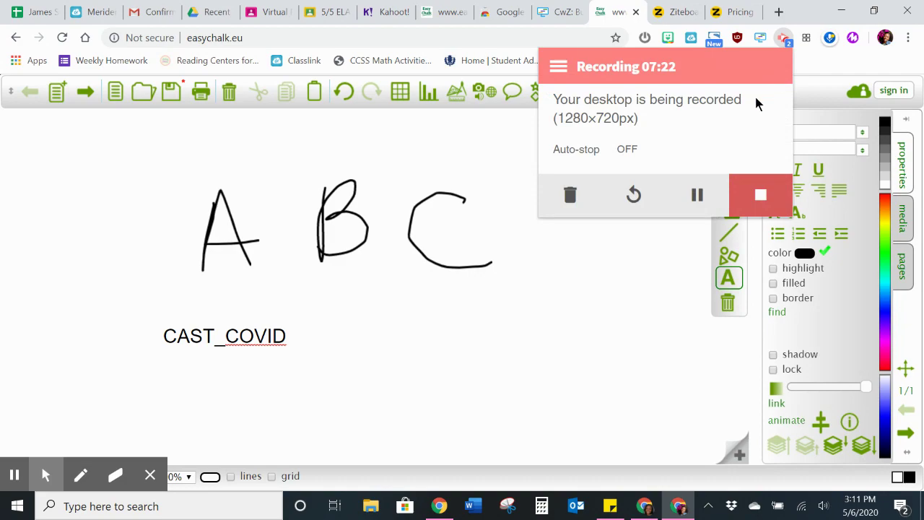